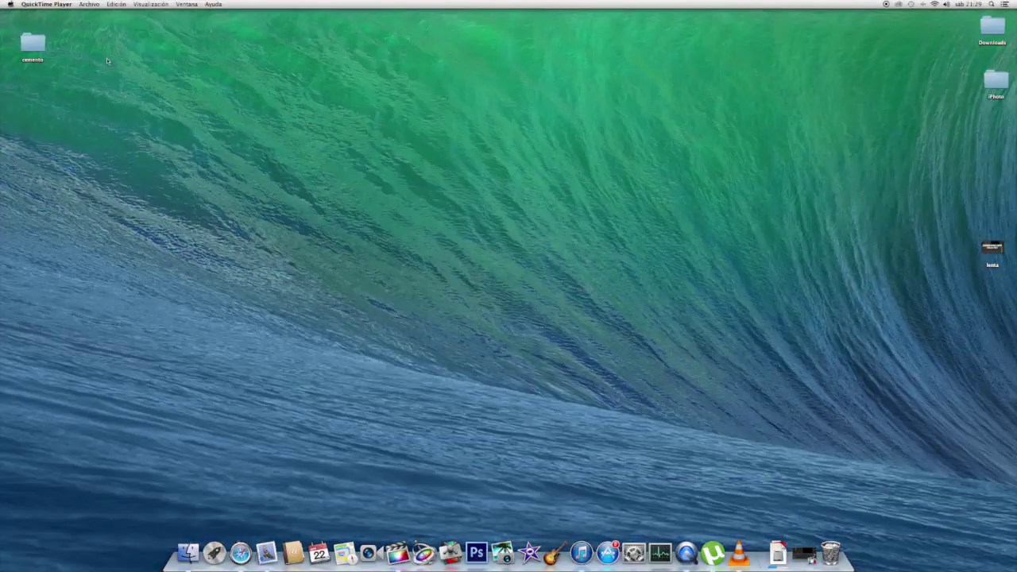
Launch Final Cut Pro from the Dock
left_click(397, 554)
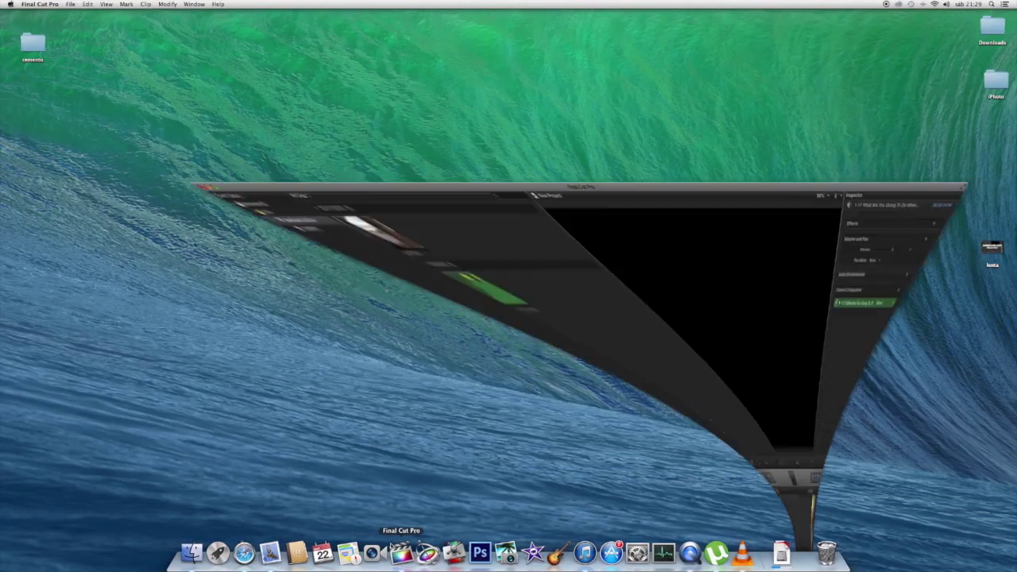
Copy the GOPR3364 drone clip and paste it after the first clip
left_click(75, 435)
left_click(56, 395)
left_click(72, 446)
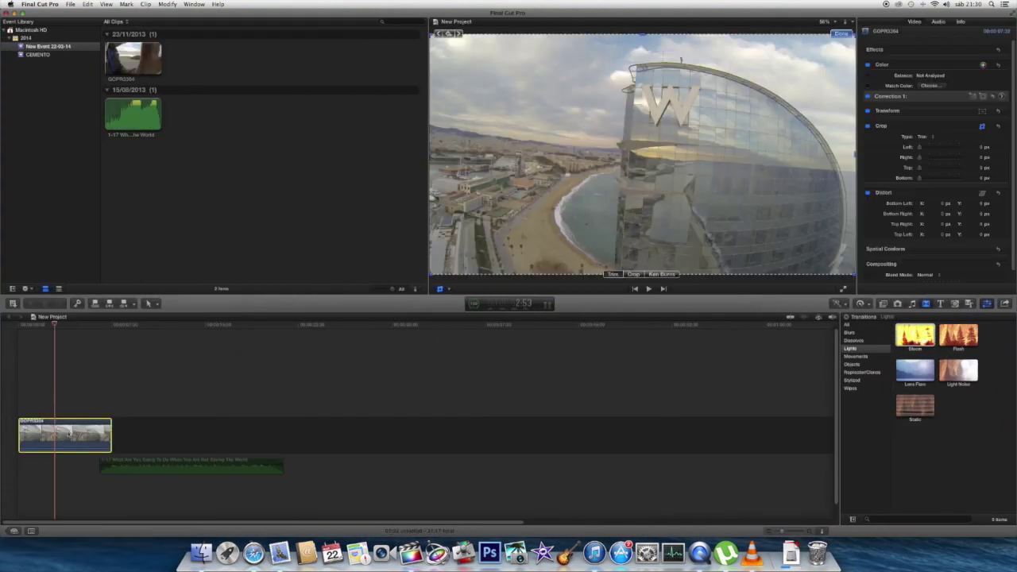
left_click(43, 398)
left_click(80, 435)
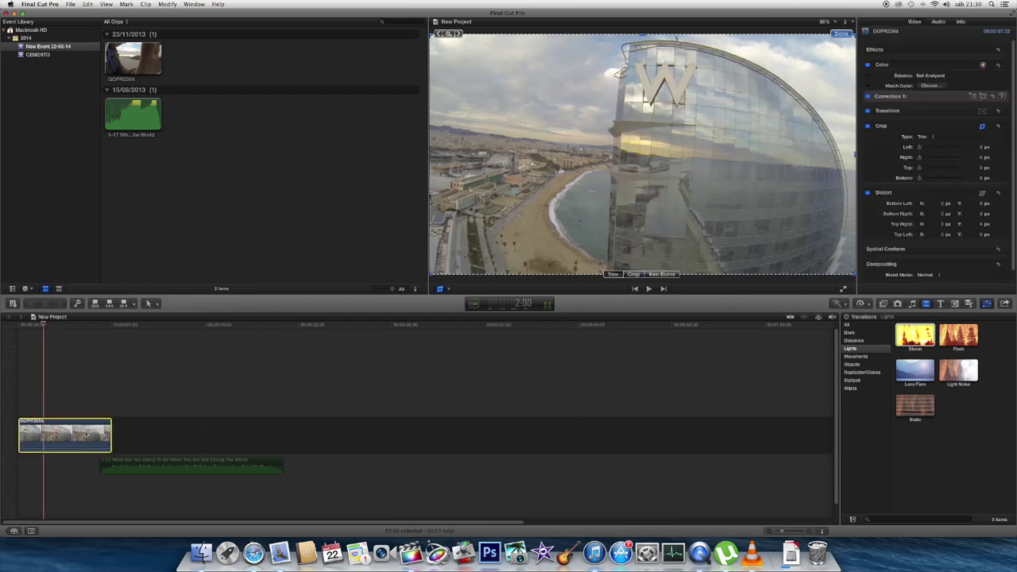
left_click(143, 403)
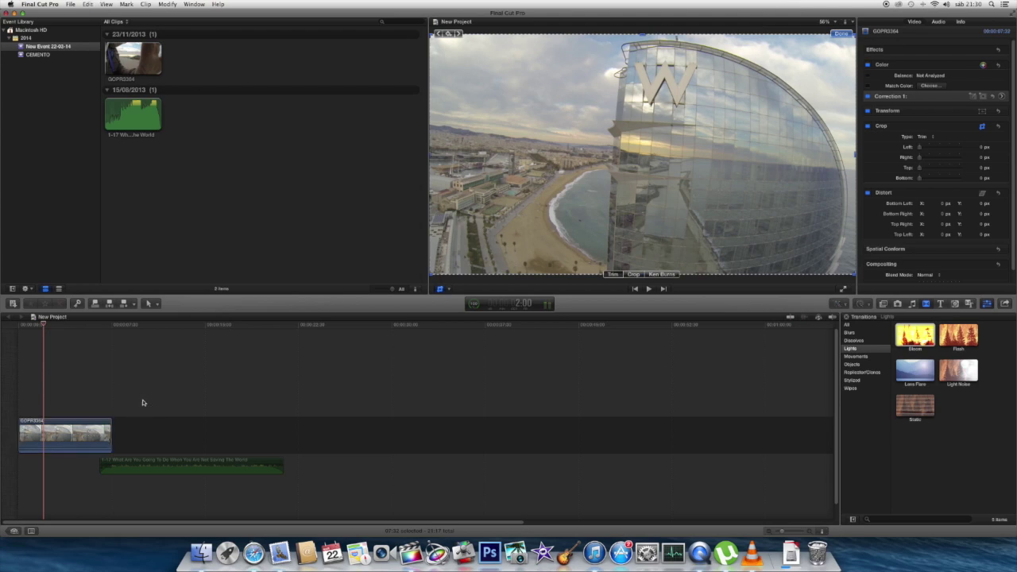
key("super+v")
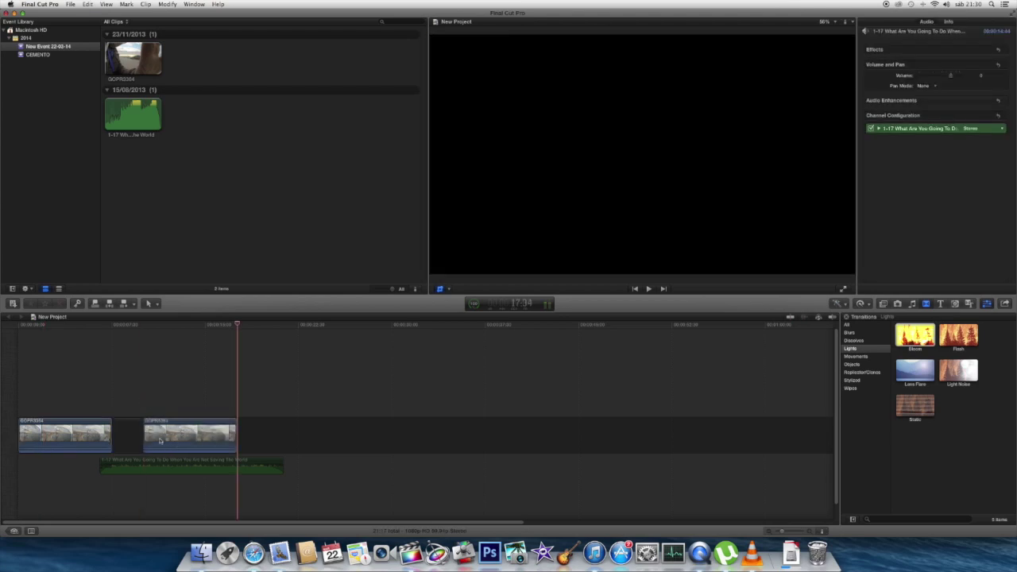
Shorten the gap before the pasted clip and dismiss the crop overlay with Done
left_click(131, 433)
left_click_drag(139, 433, 128, 433)
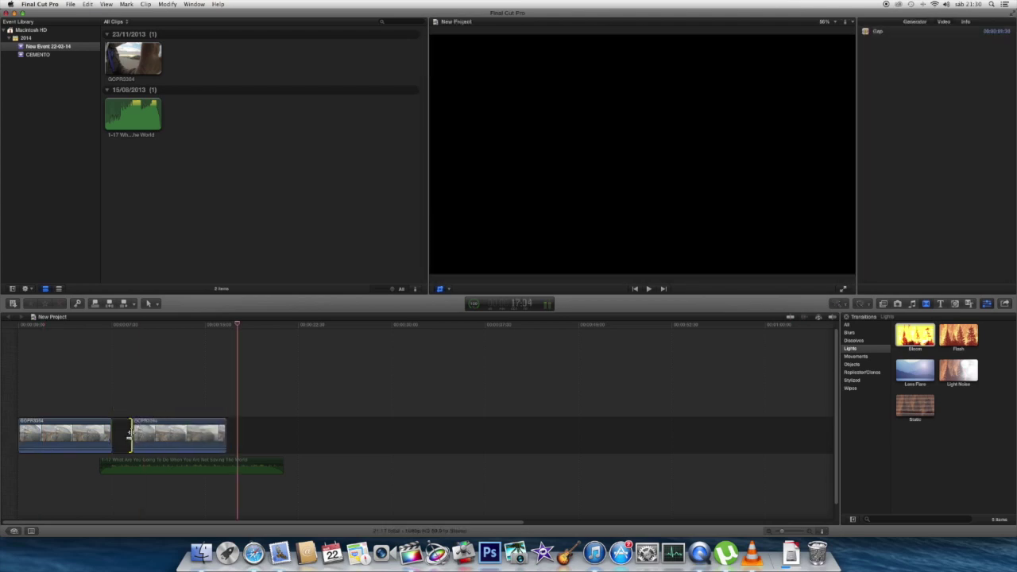
left_click(186, 421)
left_click(178, 395)
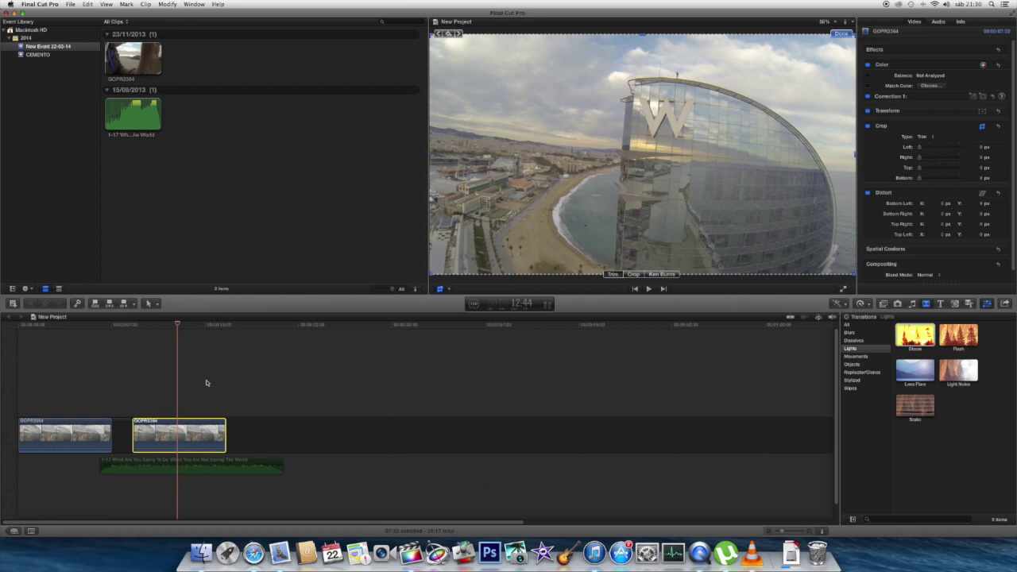
left_click(845, 33)
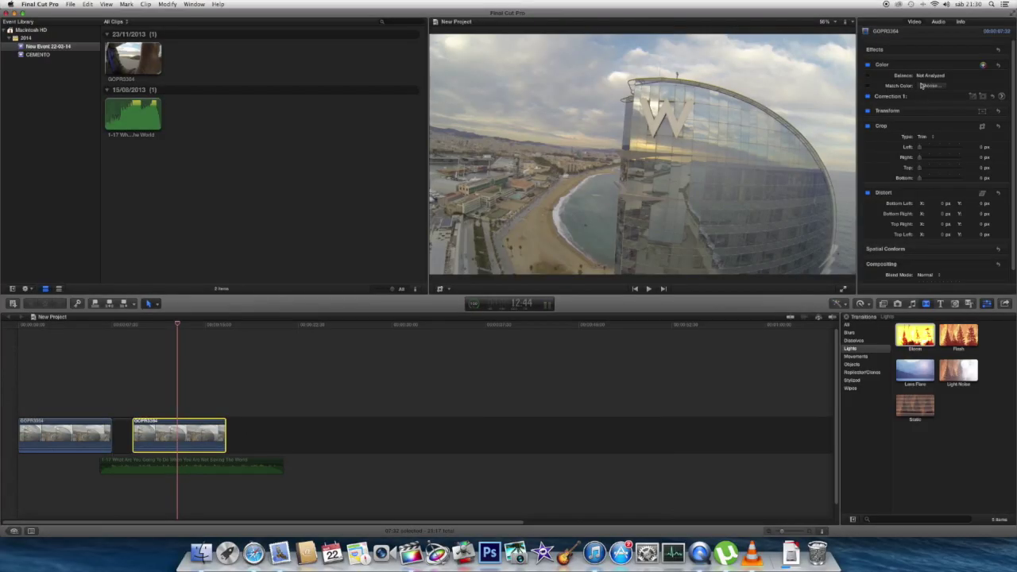
On Correction 1's Exposure board, darken the shadows and lift highlights to about 24%
left_click(1003, 96)
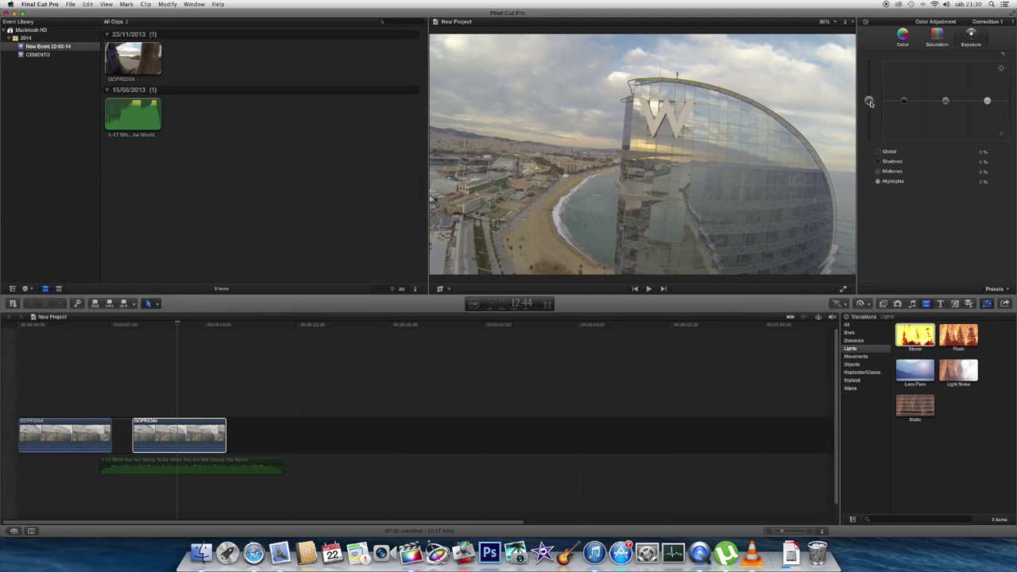
left_click_drag(870, 102, 871, 103)
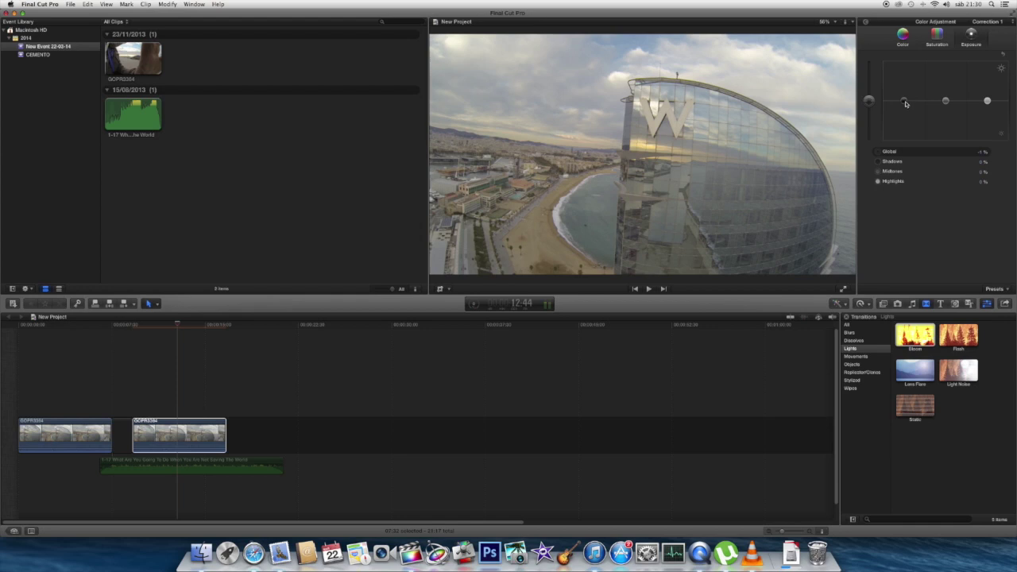
left_click_drag(905, 103, 906, 111)
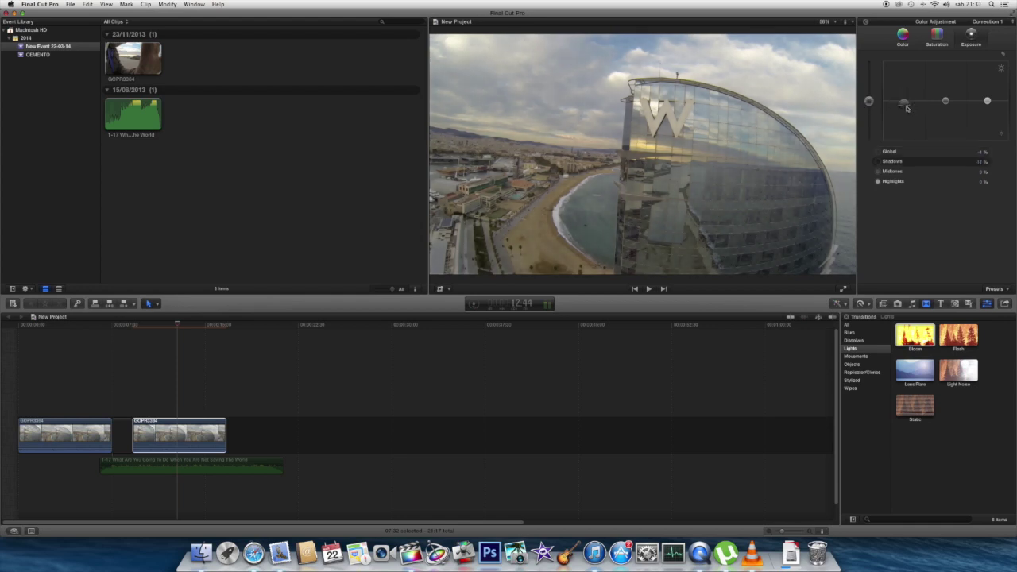
left_click_drag(988, 103, 988, 94)
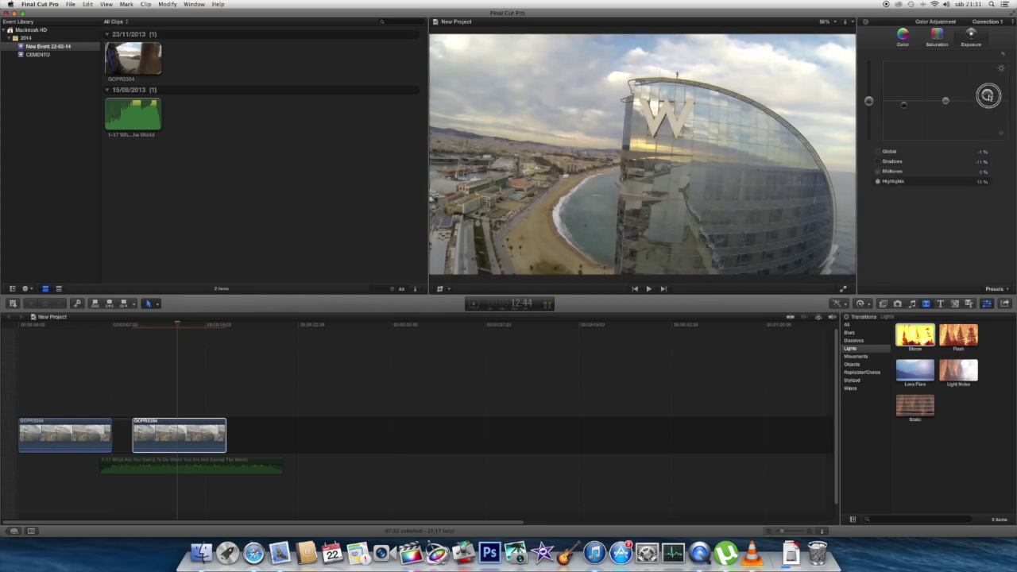
left_click_drag(988, 93, 988, 91)
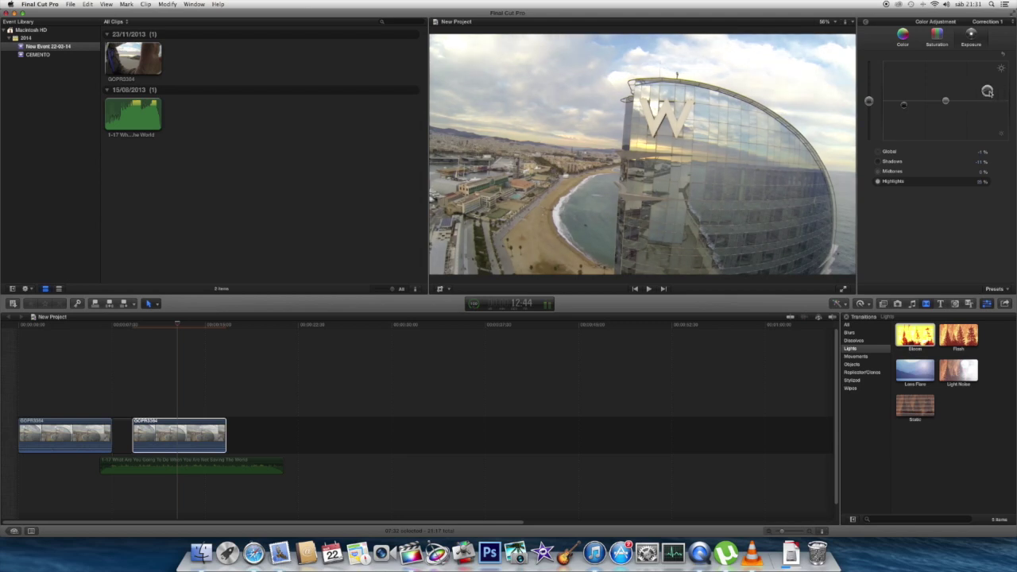
left_click_drag(987, 92, 988, 95)
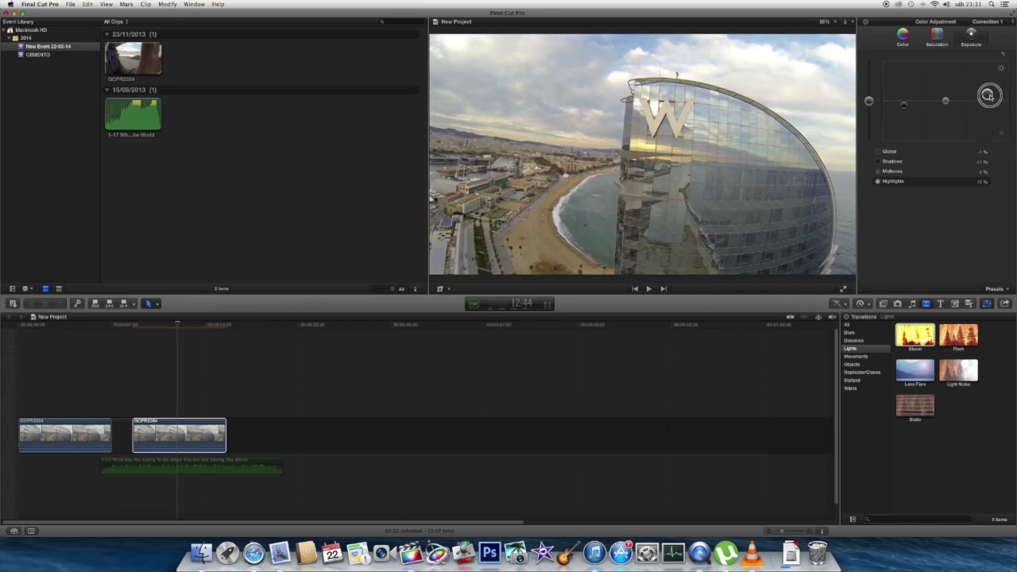
left_click_drag(988, 95, 987, 92)
left_click_drag(904, 105, 904, 112)
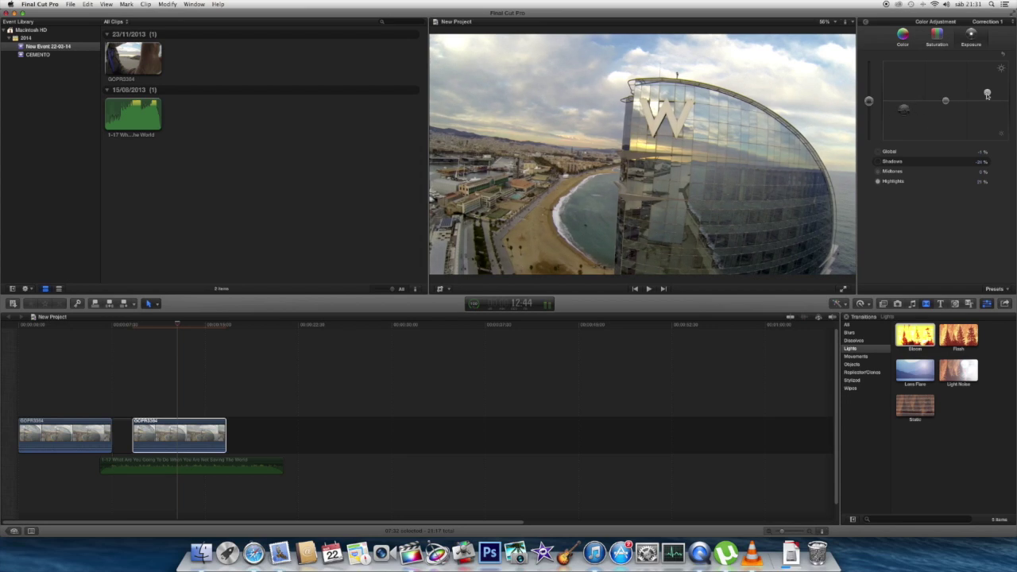
left_click_drag(987, 93, 988, 91)
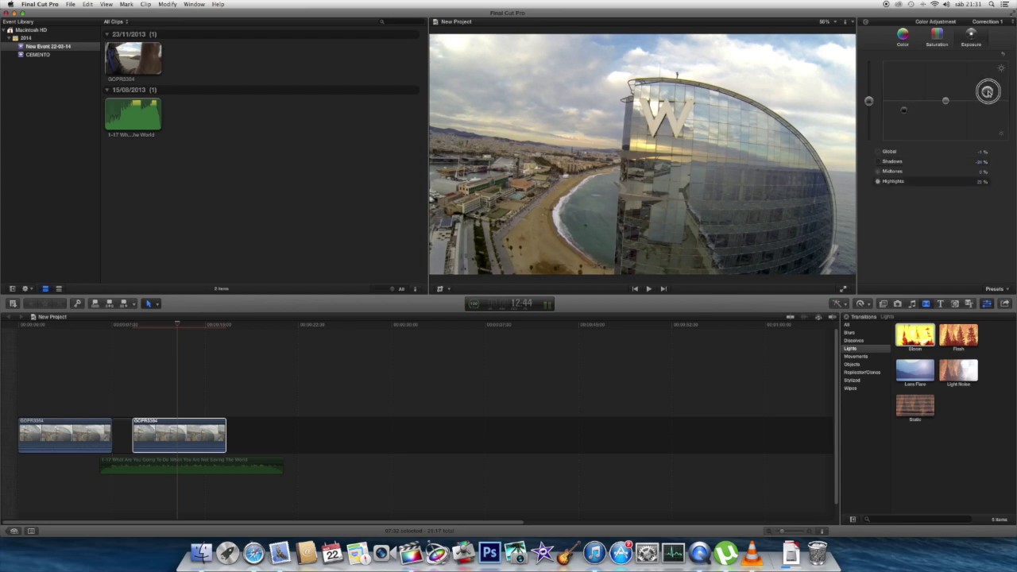
left_click(904, 112)
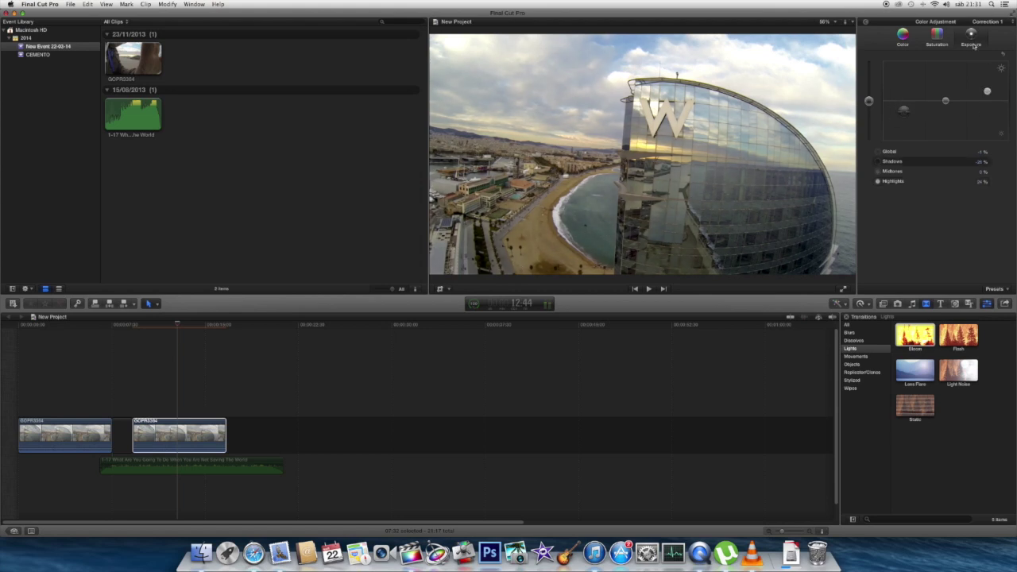
Lower the Global saturation puck to about -13% on the Saturation board
left_click(937, 36)
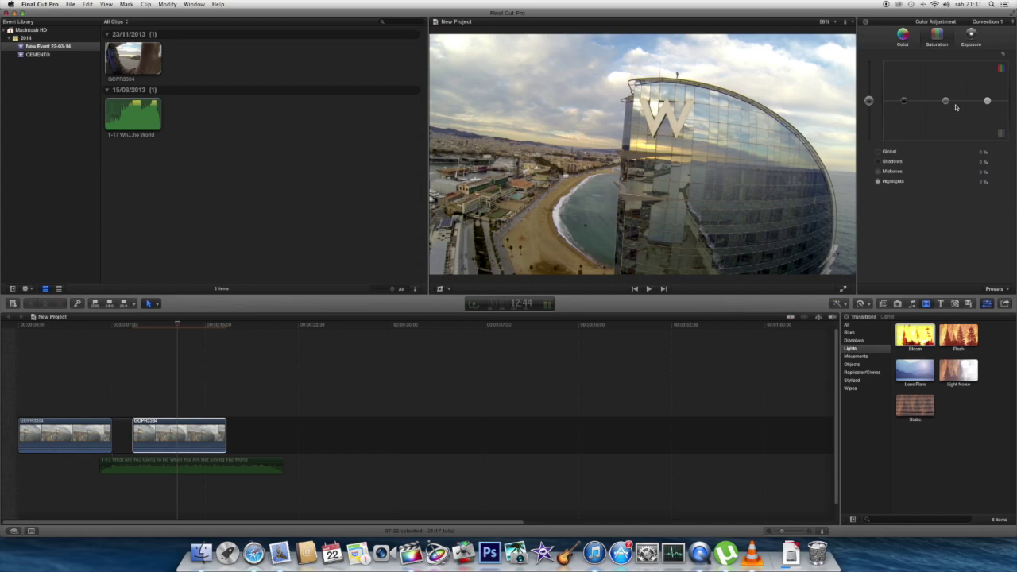
left_click_drag(869, 101, 873, 90)
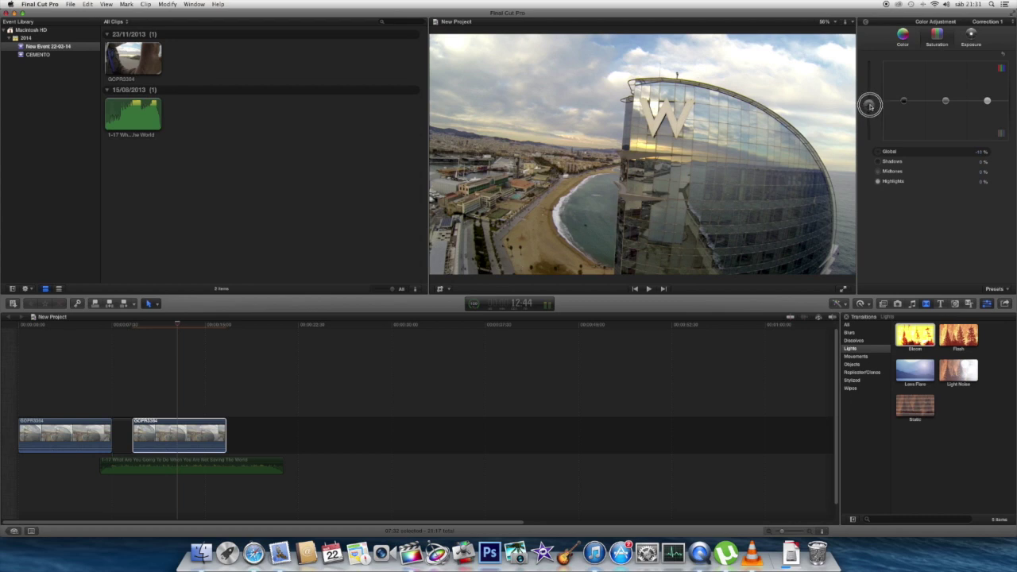
left_click_drag(873, 90, 872, 106)
left_click_drag(871, 107, 870, 104)
On the Color board, tint the shadows blue
left_click(902, 38)
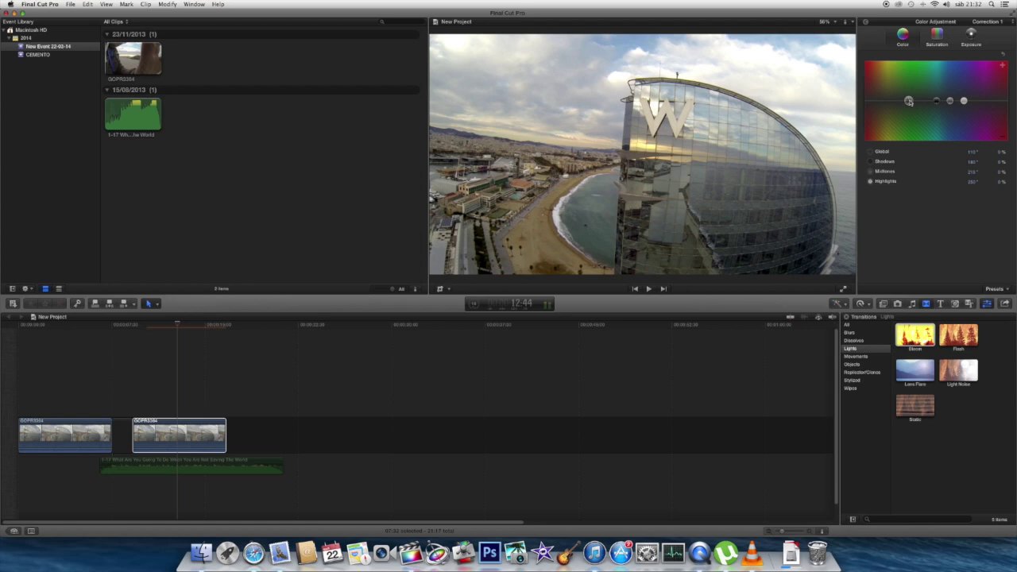
left_click_drag(909, 101, 911, 102)
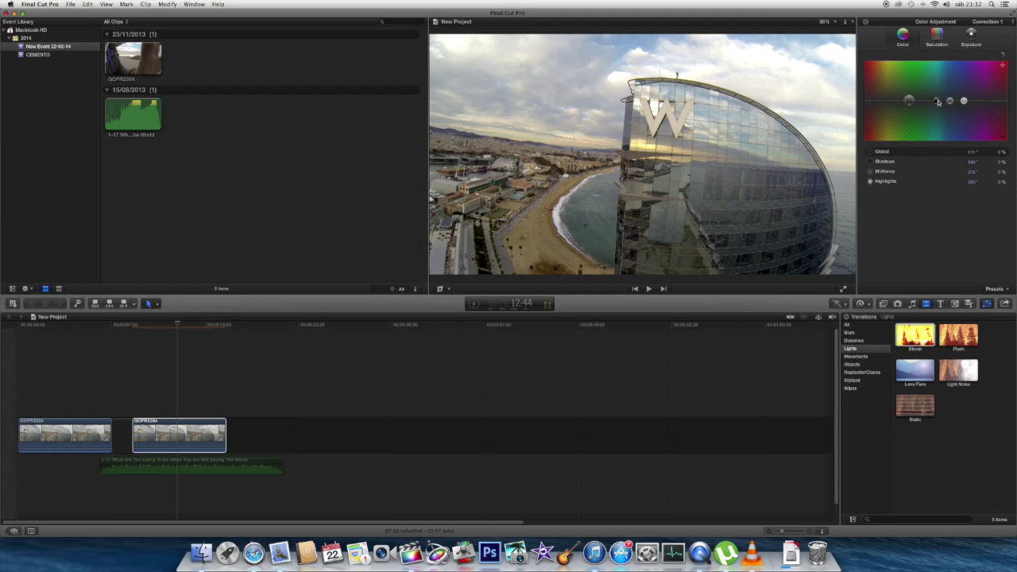
left_click_drag(938, 102, 959, 82)
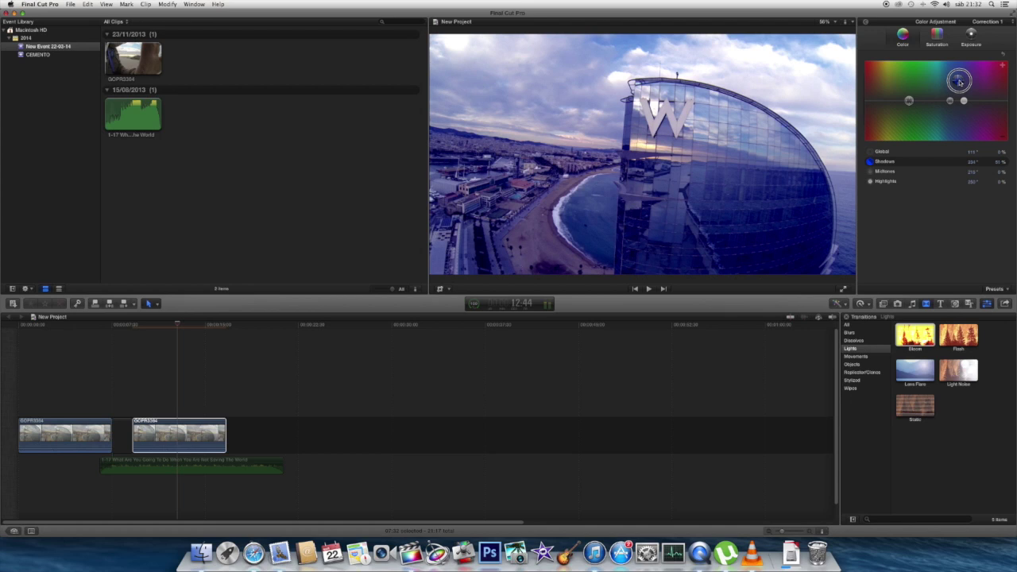
left_click_drag(959, 82, 960, 83)
Warm the midtones and highlights toward yellow (~40°) and deepen the blue shadows (~235°)
left_click_drag(951, 103, 945, 104)
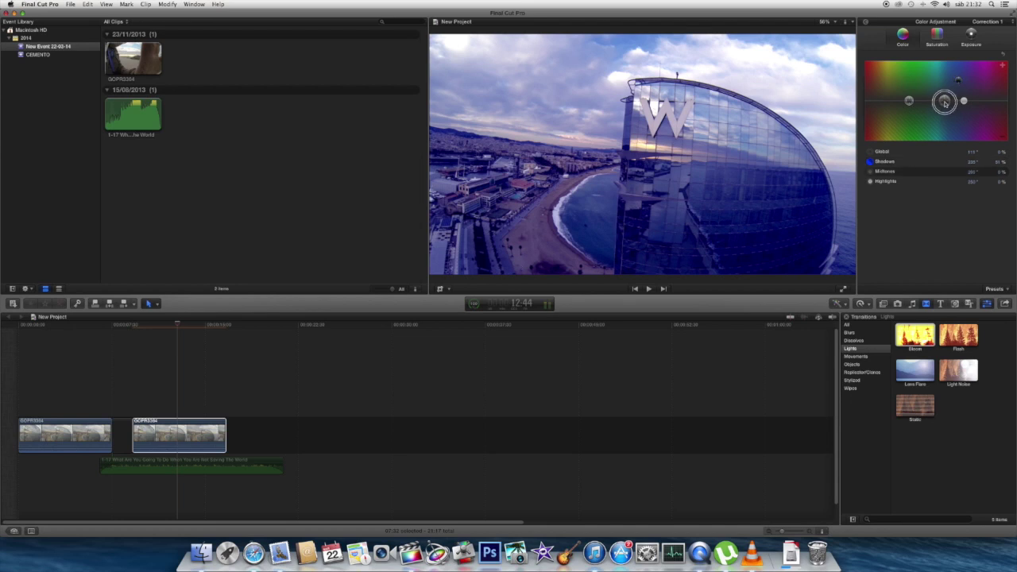
left_click_drag(945, 102, 890, 89)
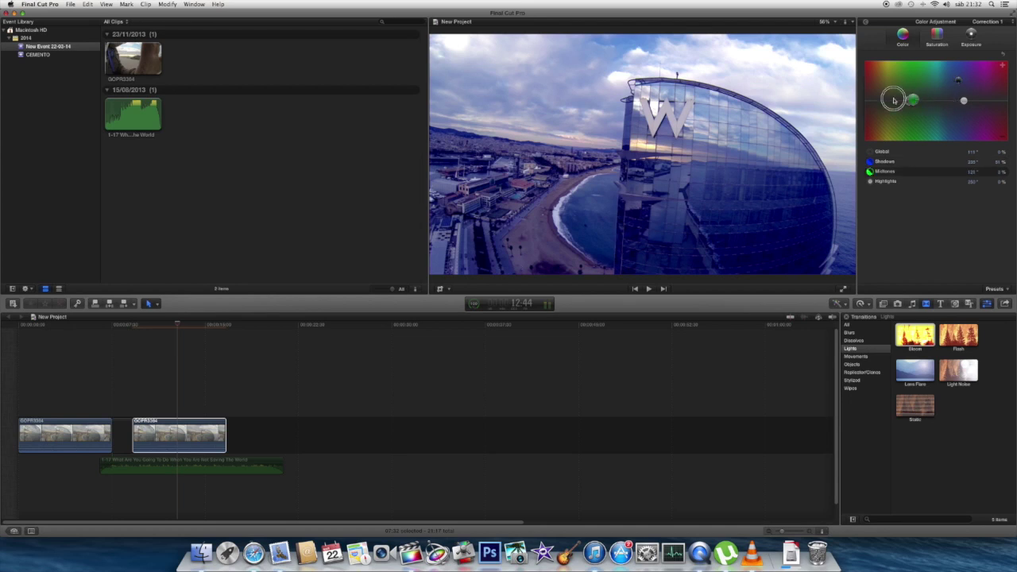
left_click_drag(890, 89, 890, 90)
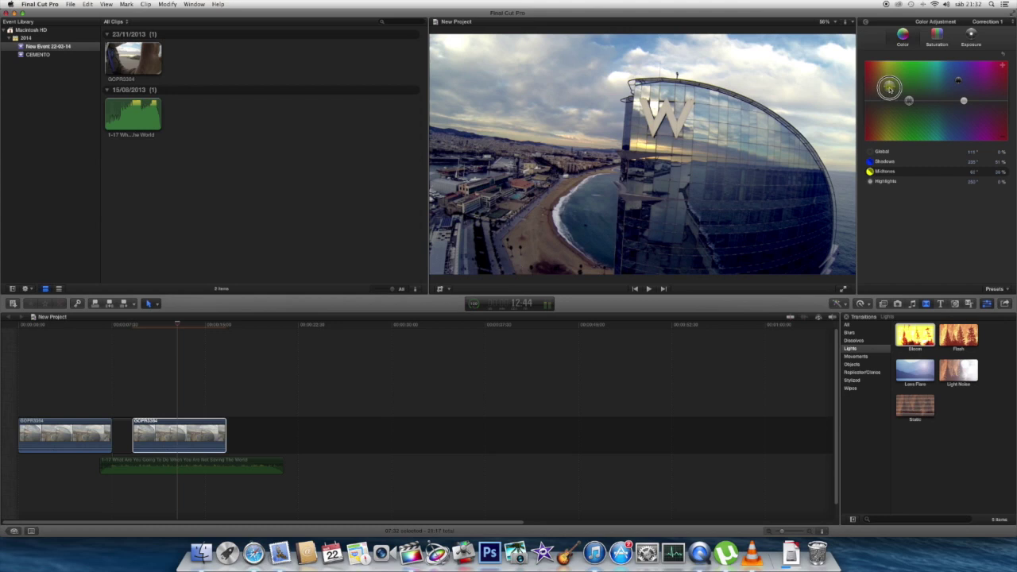
left_click_drag(890, 88, 890, 89)
left_click_drag(964, 101, 883, 93)
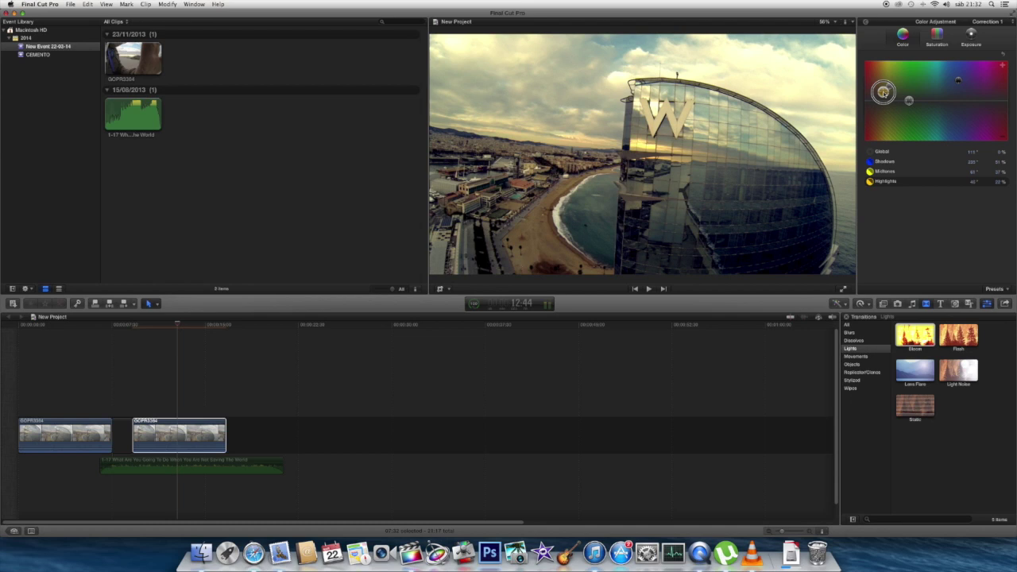
left_click_drag(889, 88, 890, 83)
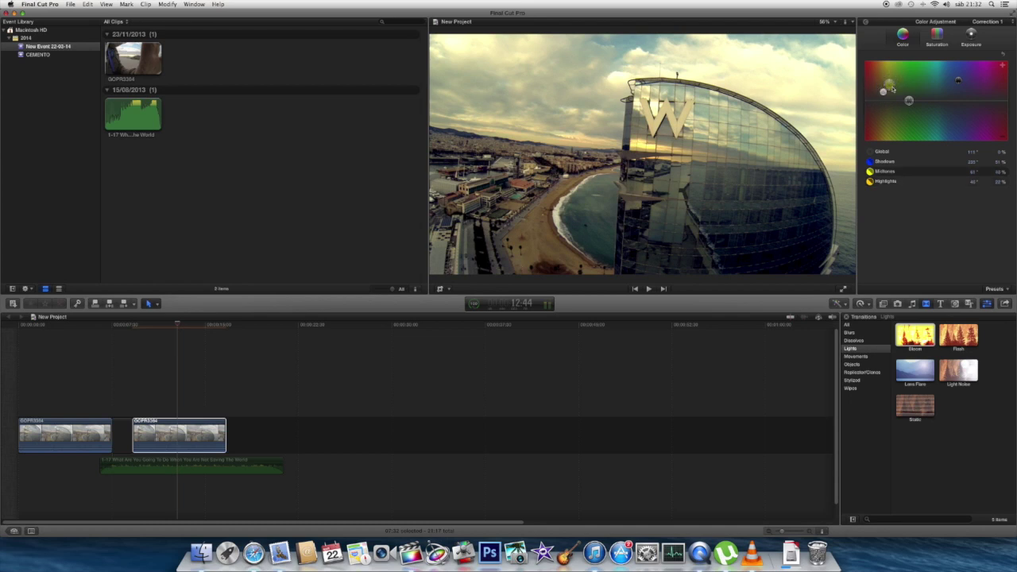
left_click_drag(959, 80, 960, 75)
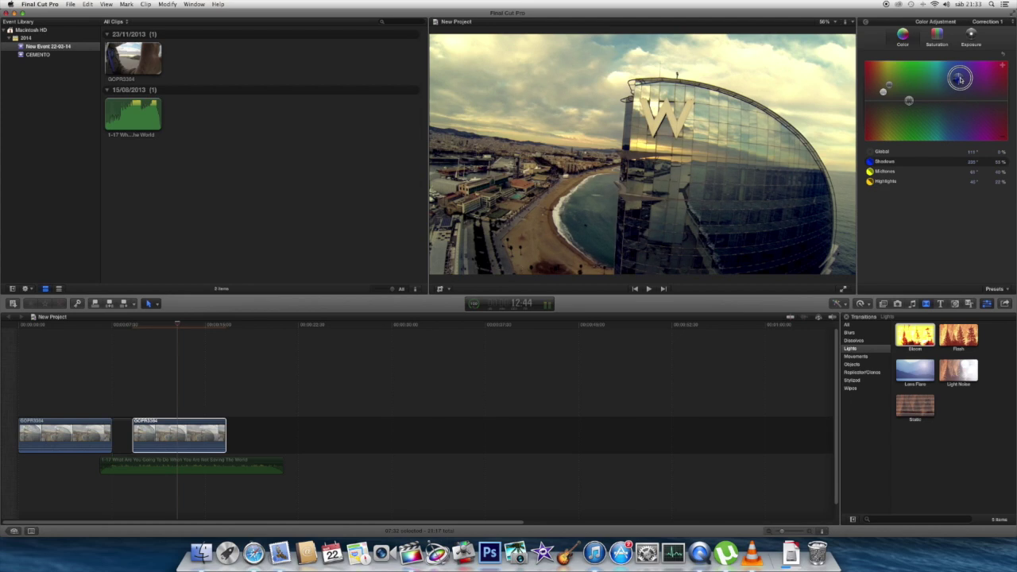
left_click_drag(961, 76, 961, 78)
left_click(975, 39)
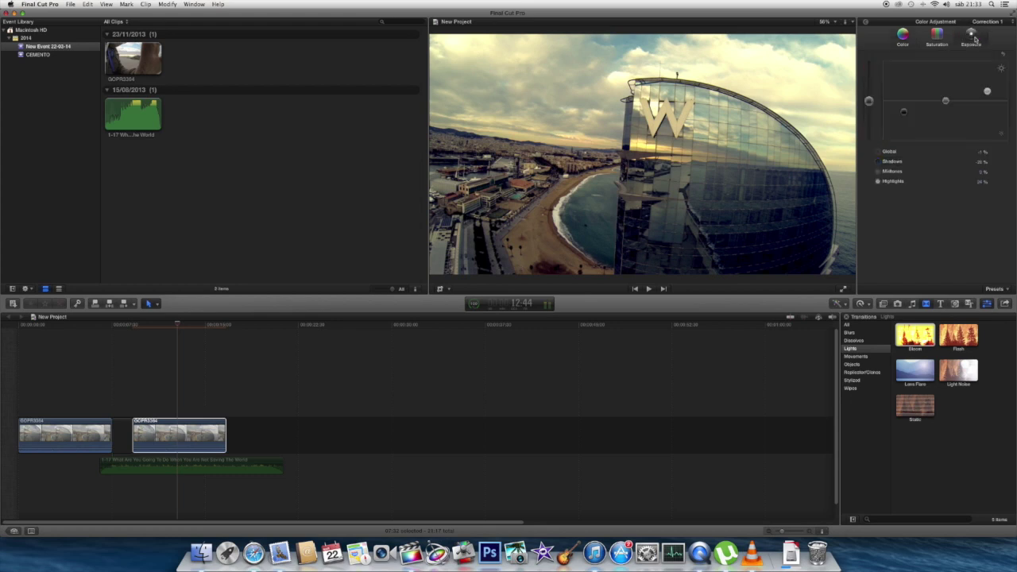
Raise the Exposure highlights further and darken the shadows slightly
left_click_drag(988, 93, 987, 86)
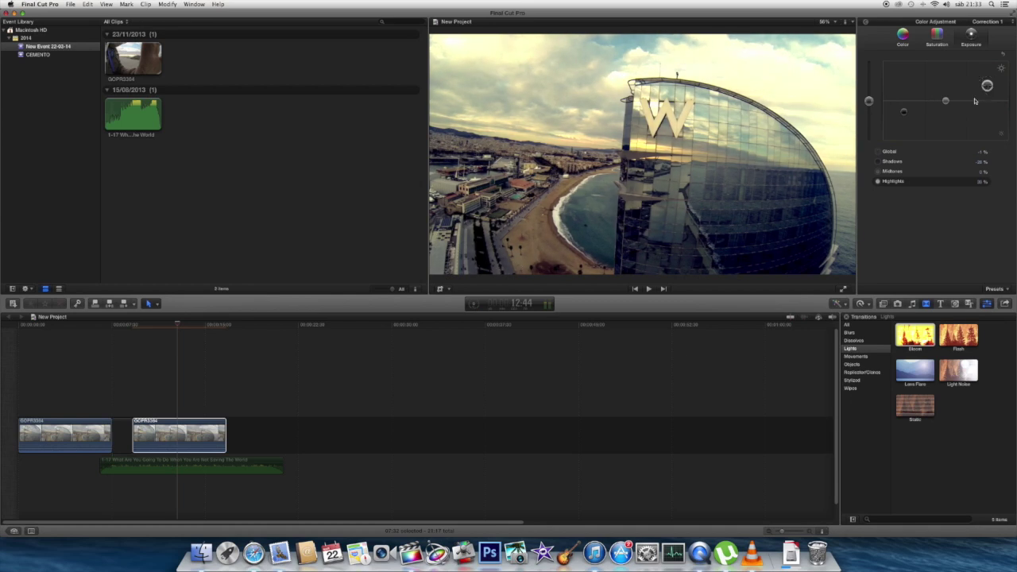
left_click(907, 112)
left_click_drag(908, 112, 904, 108)
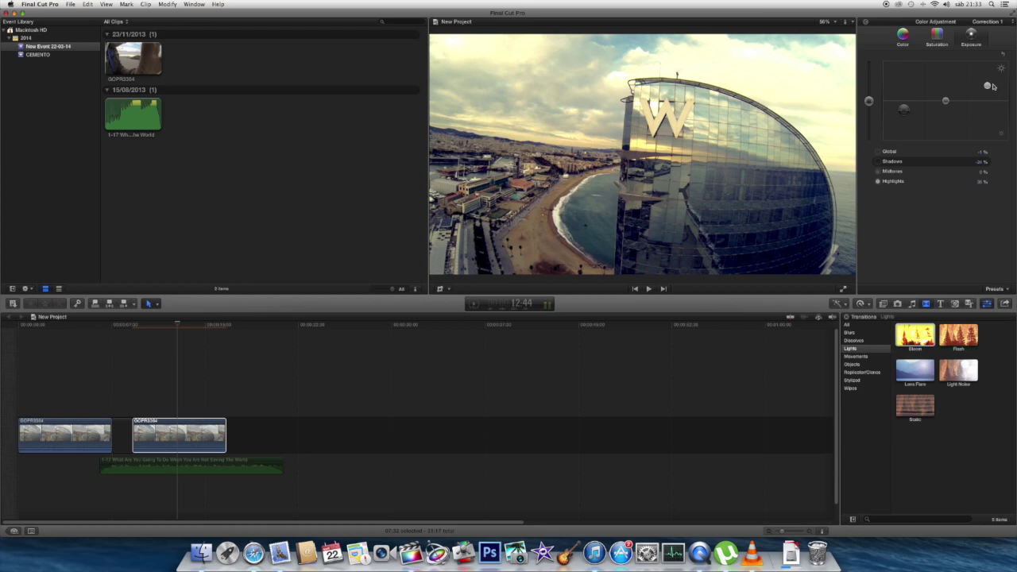
After comparing with the first clip, slightly reduce the shadows' blue tint and show crop controls
left_click(903, 35)
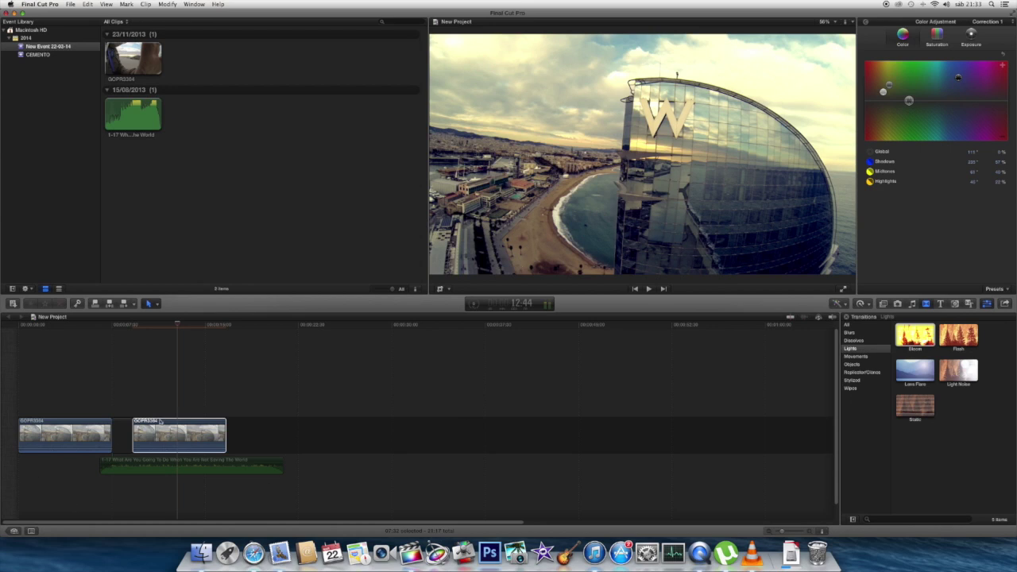
left_click(61, 394)
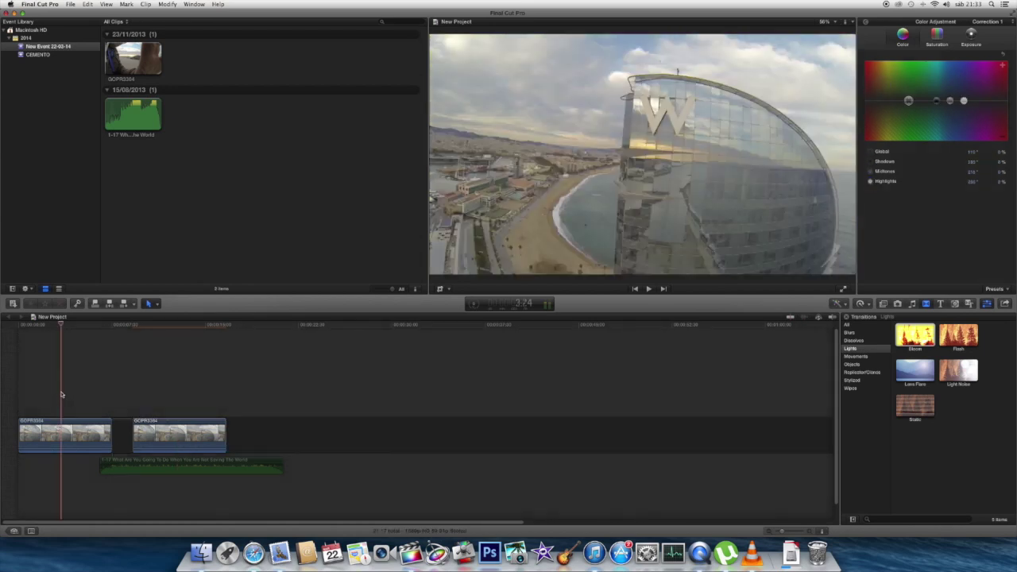
left_click(176, 386)
left_click(43, 395)
left_click(169, 393)
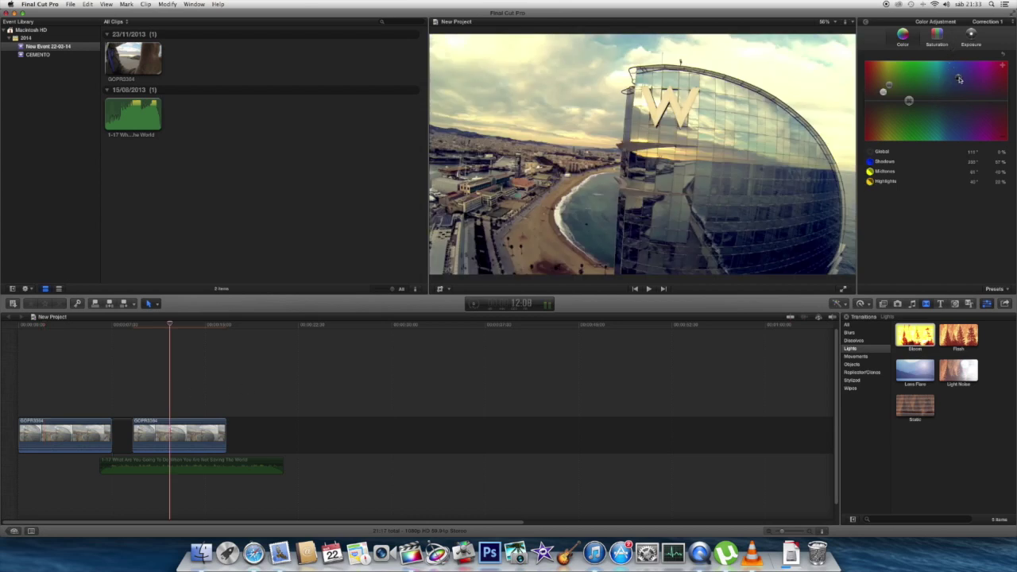
left_click(889, 86)
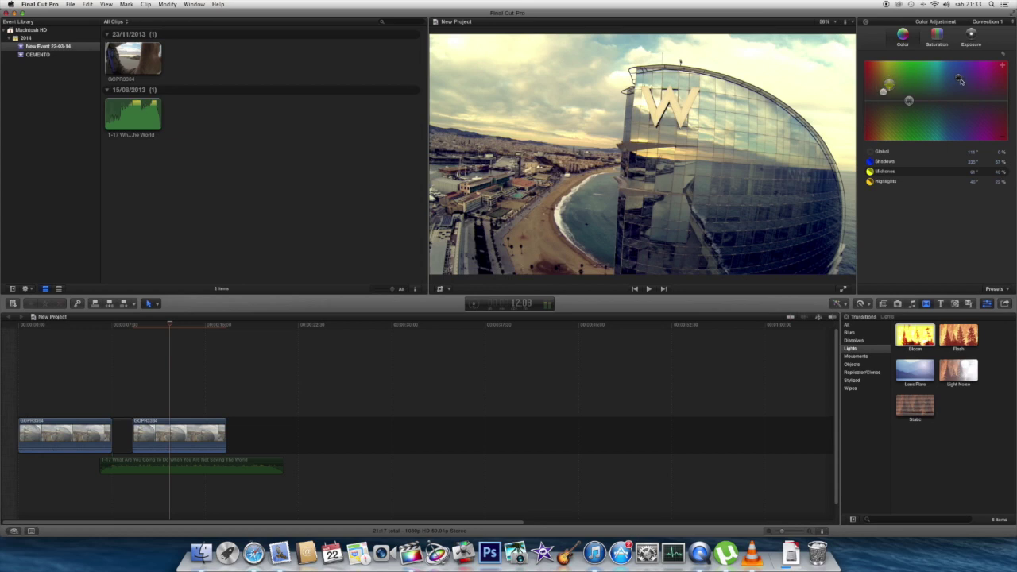
left_click(960, 79)
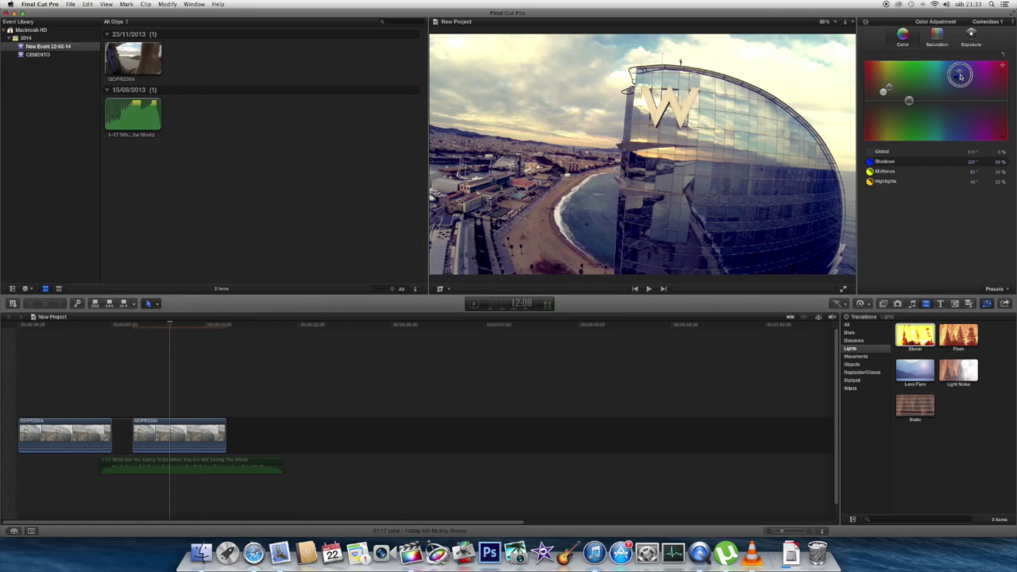
left_click_drag(961, 77, 960, 80)
left_click(440, 289)
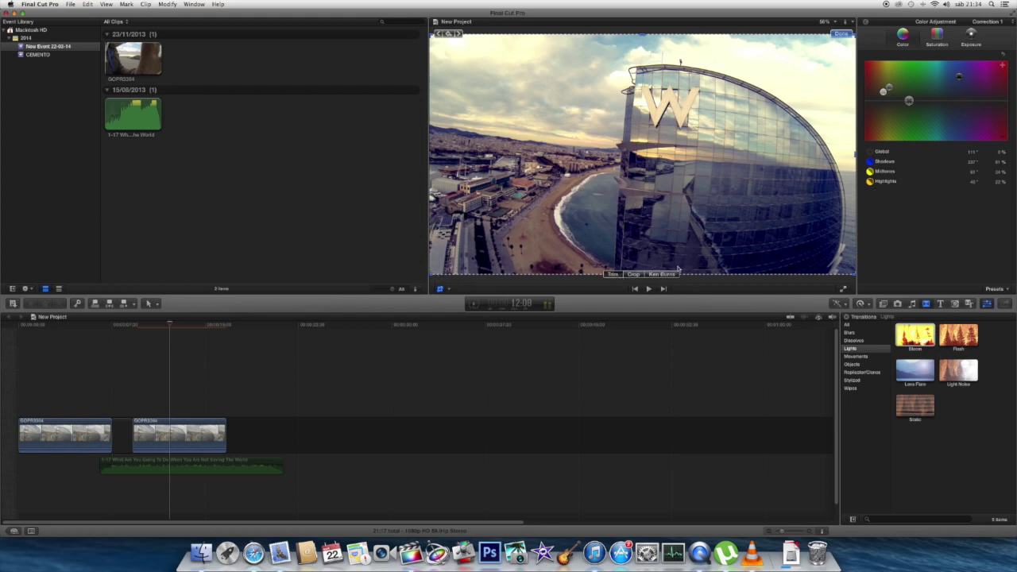
left_click(440, 291)
Set Crop Top and Bottom to 140 px each in the Video Inspector, then click Done
left_click(439, 291)
left_click(871, 25)
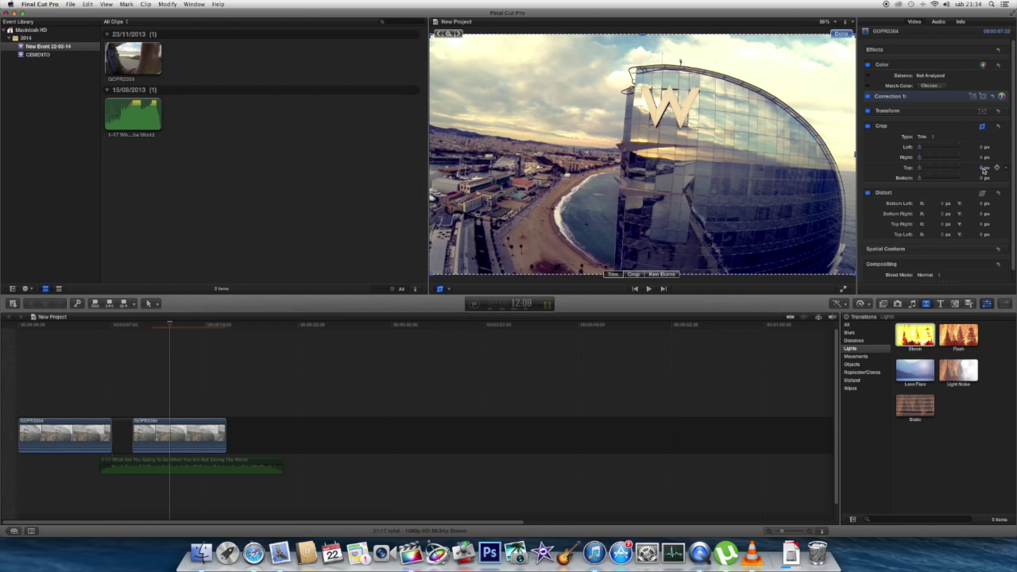
left_click(984, 168)
type("140")
key("Return")
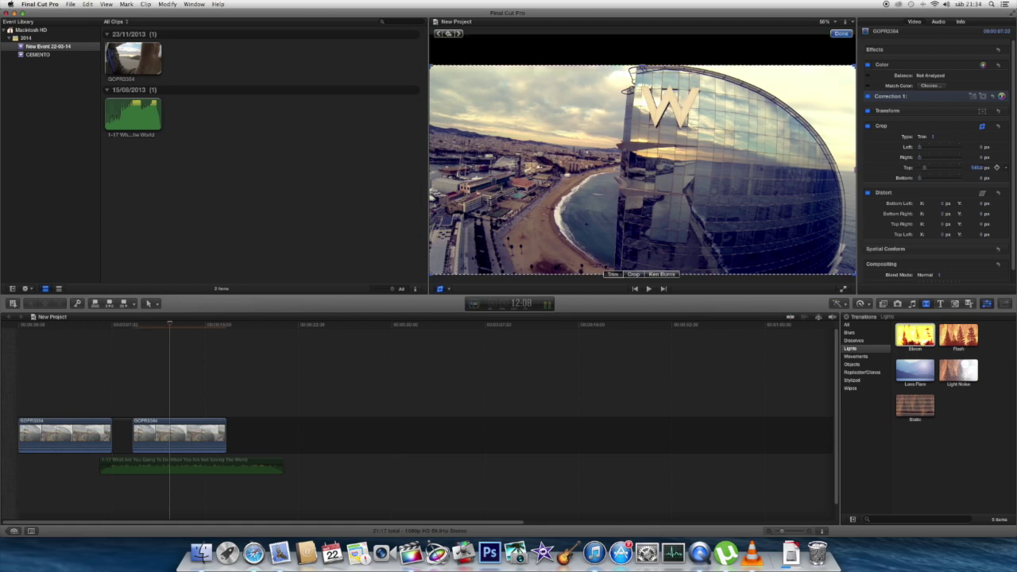
left_click(982, 178)
type("140")
key("Return")
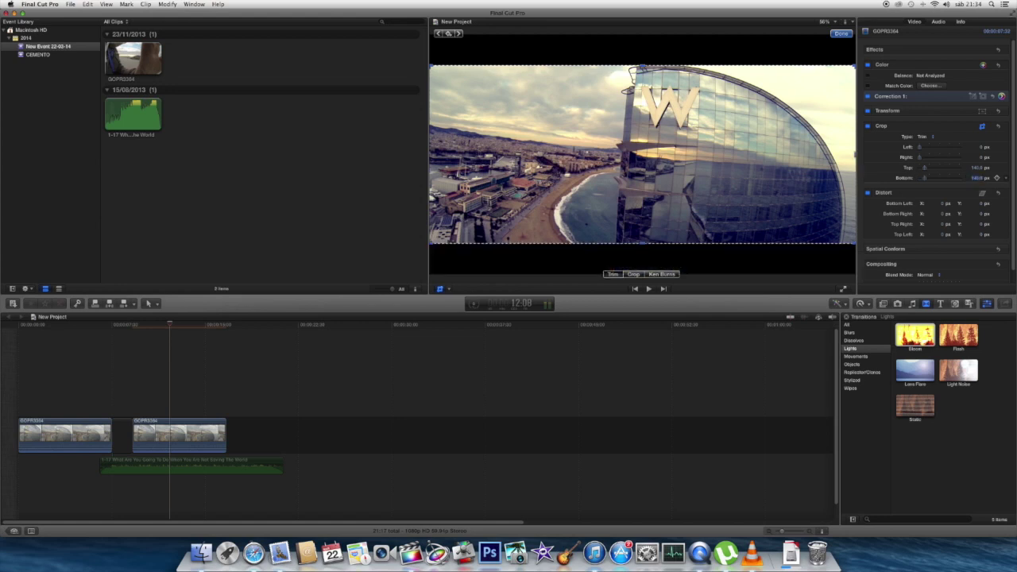
left_click(560, 410)
left_click(195, 377)
left_click(164, 374)
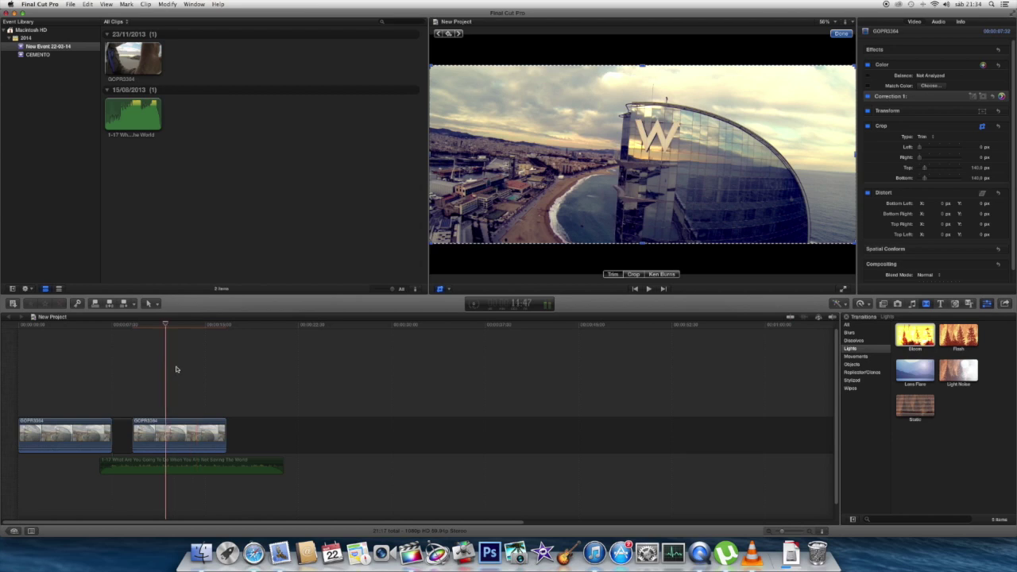
left_click(847, 35)
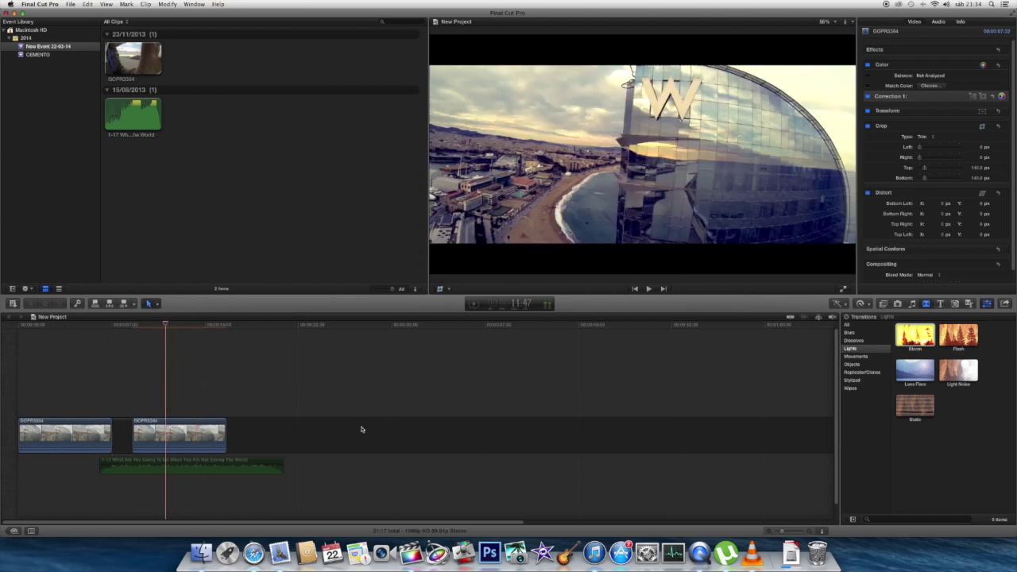
Move the music clip slightly later and play back the letterboxed, graded second clip
left_click_drag(139, 467, 163, 467)
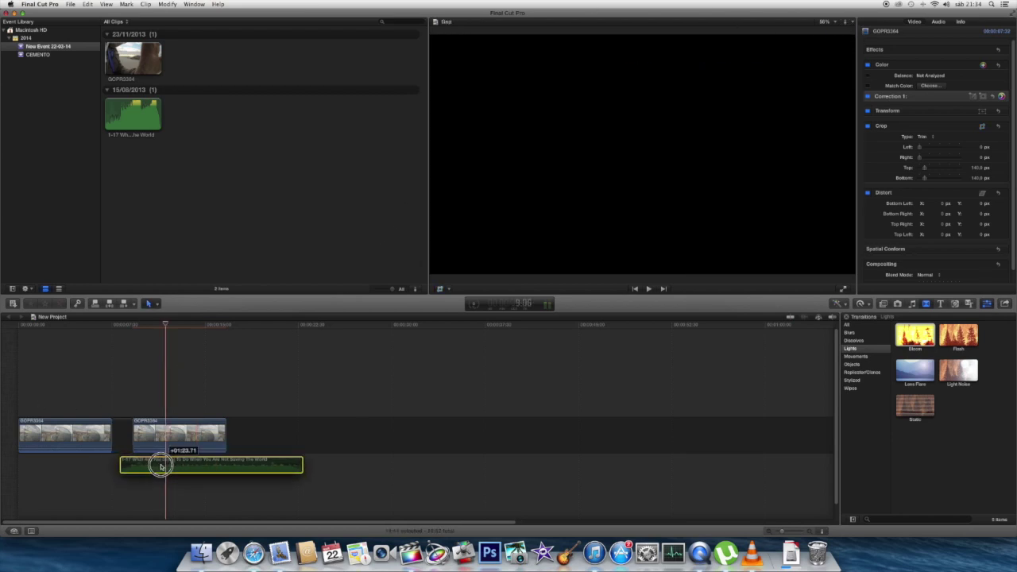
left_click(124, 382)
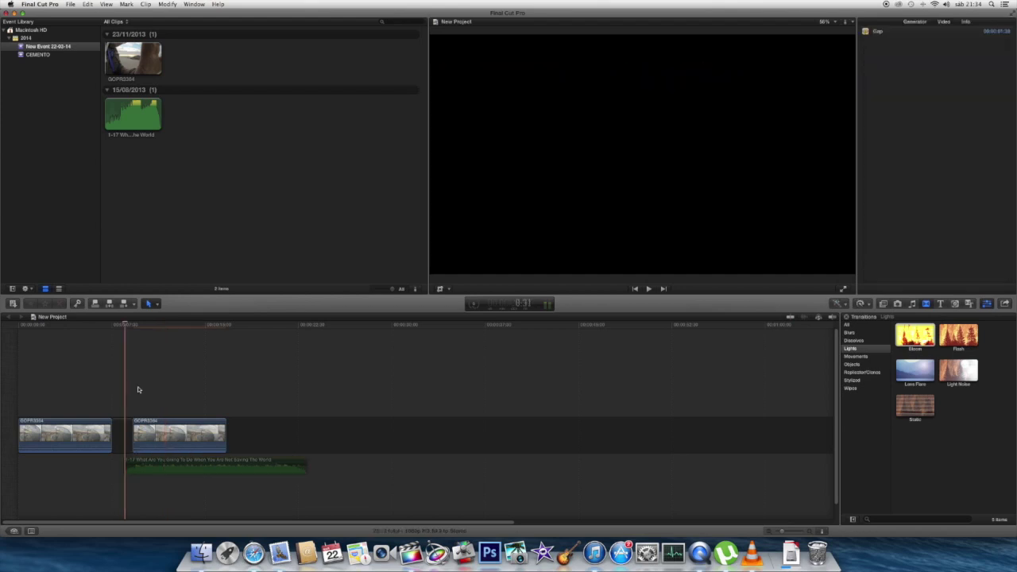
key("space")
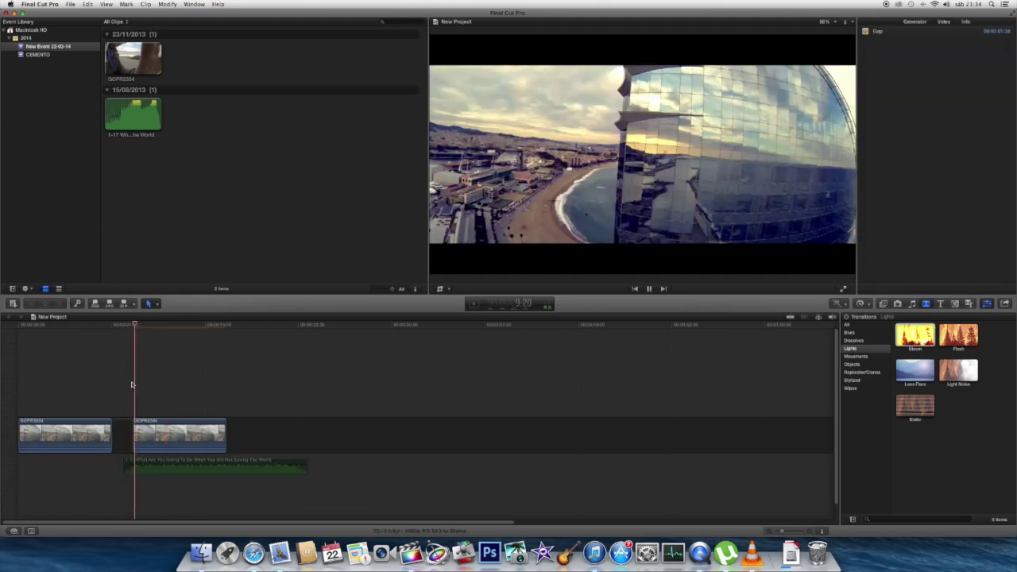
left_click(144, 327)
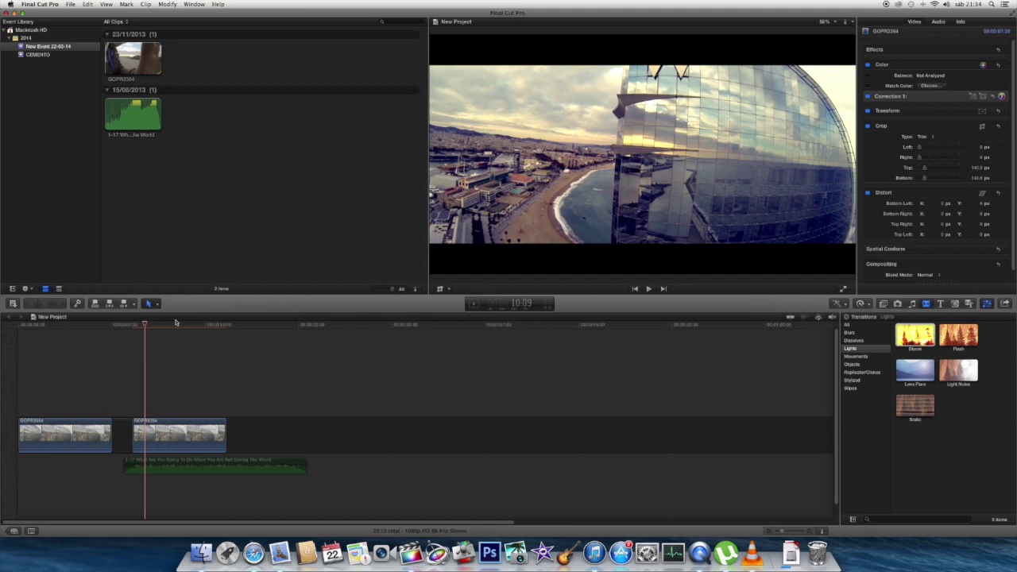
left_click(106, 363)
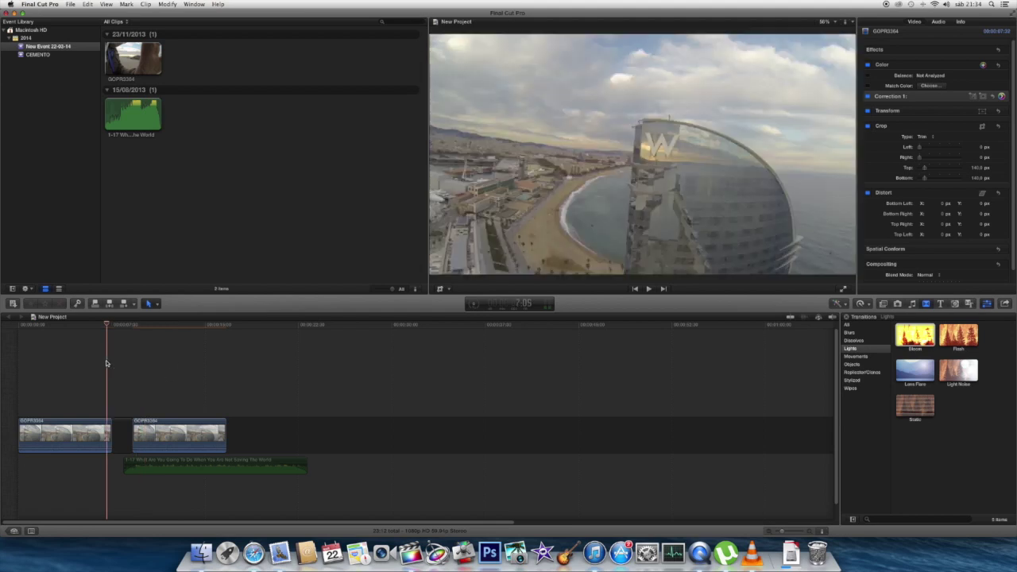